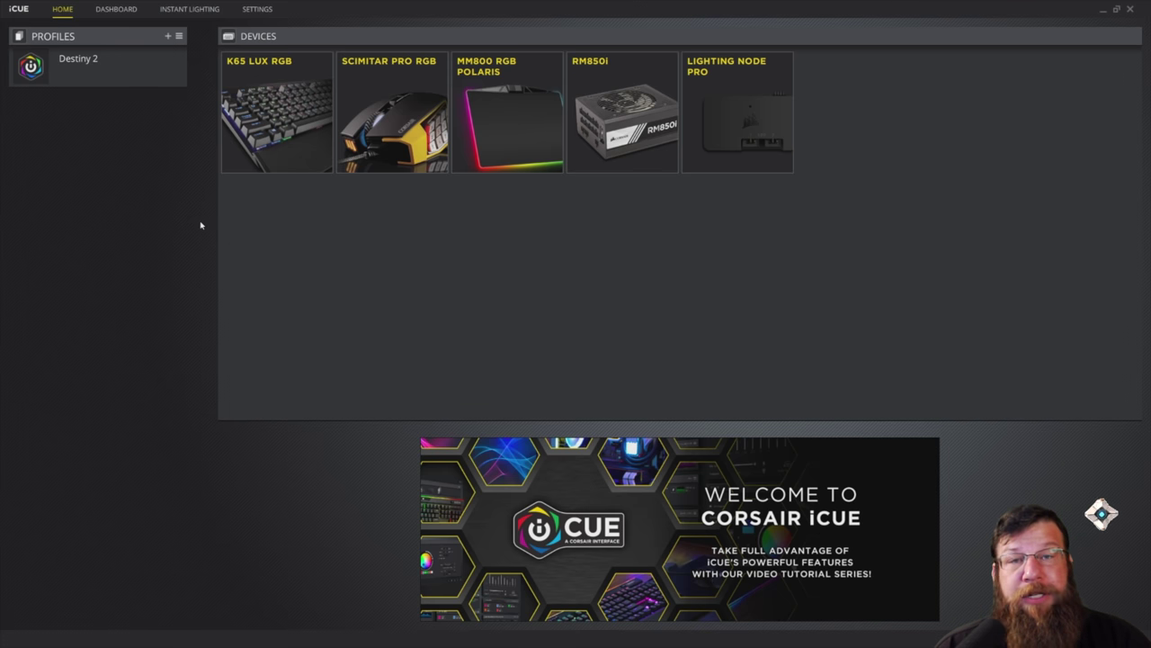
click(253, 10)
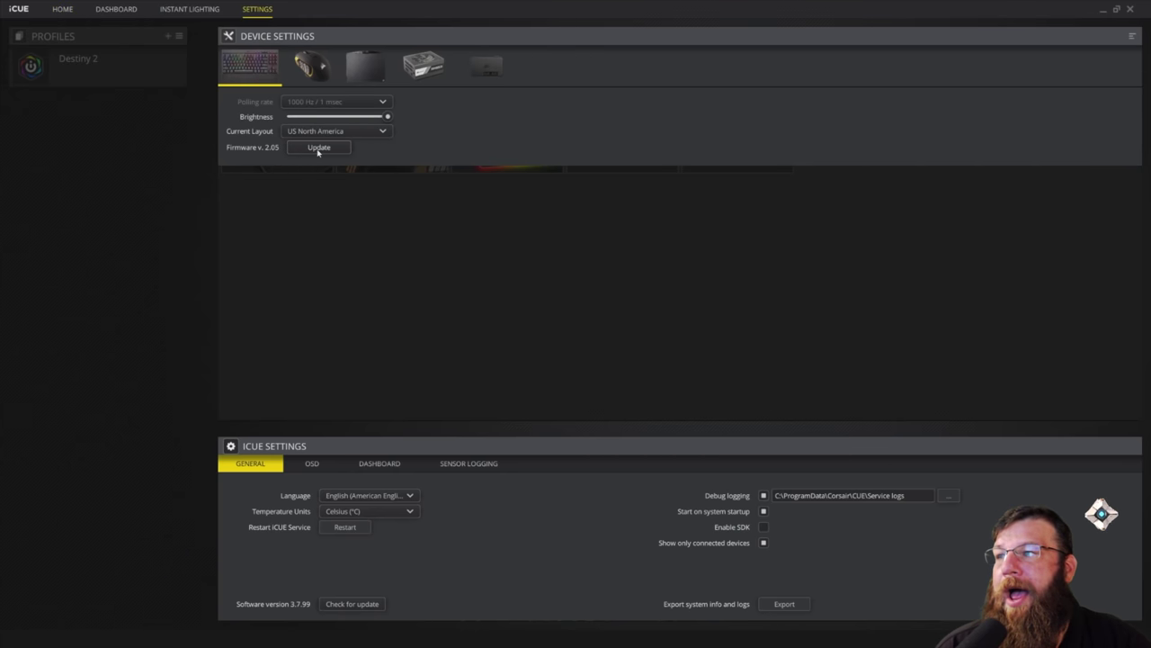
click(490, 70)
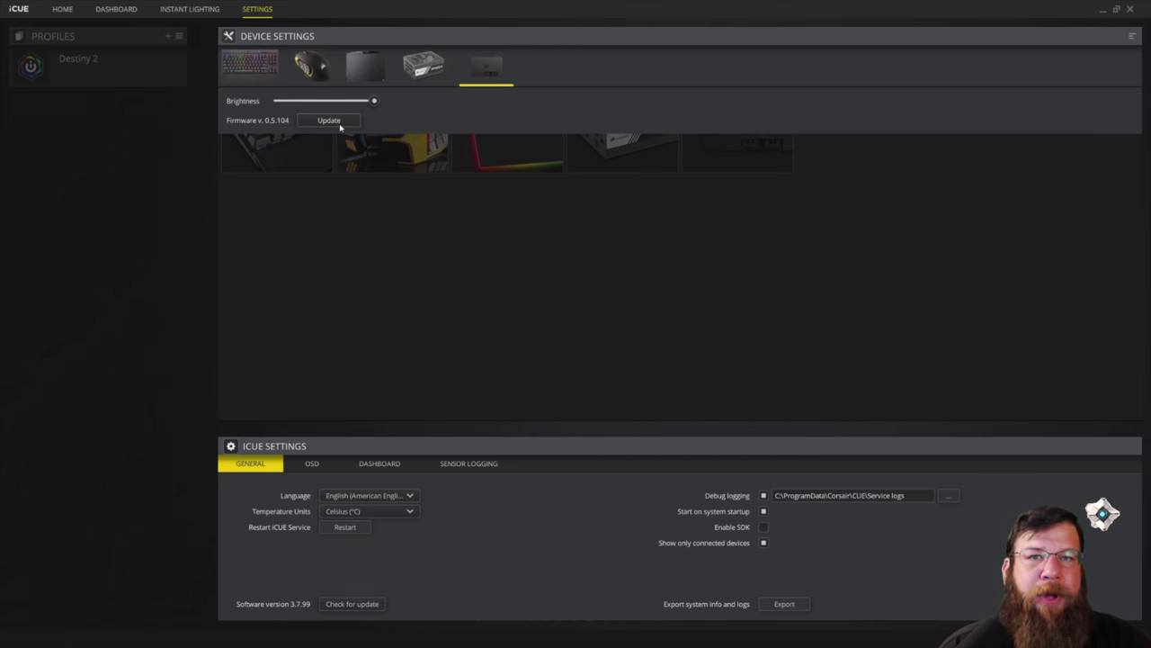
click(57, 9)
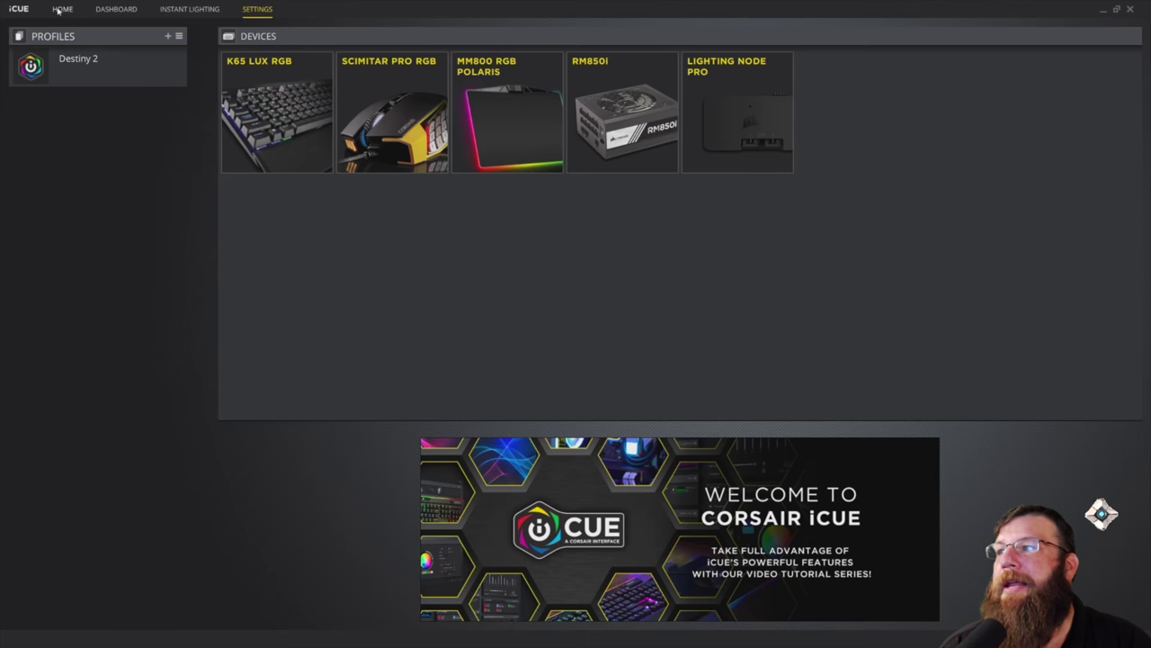
Open the Lighting Node Pro page and change its instant lighting from blue to magenta
click(737, 115)
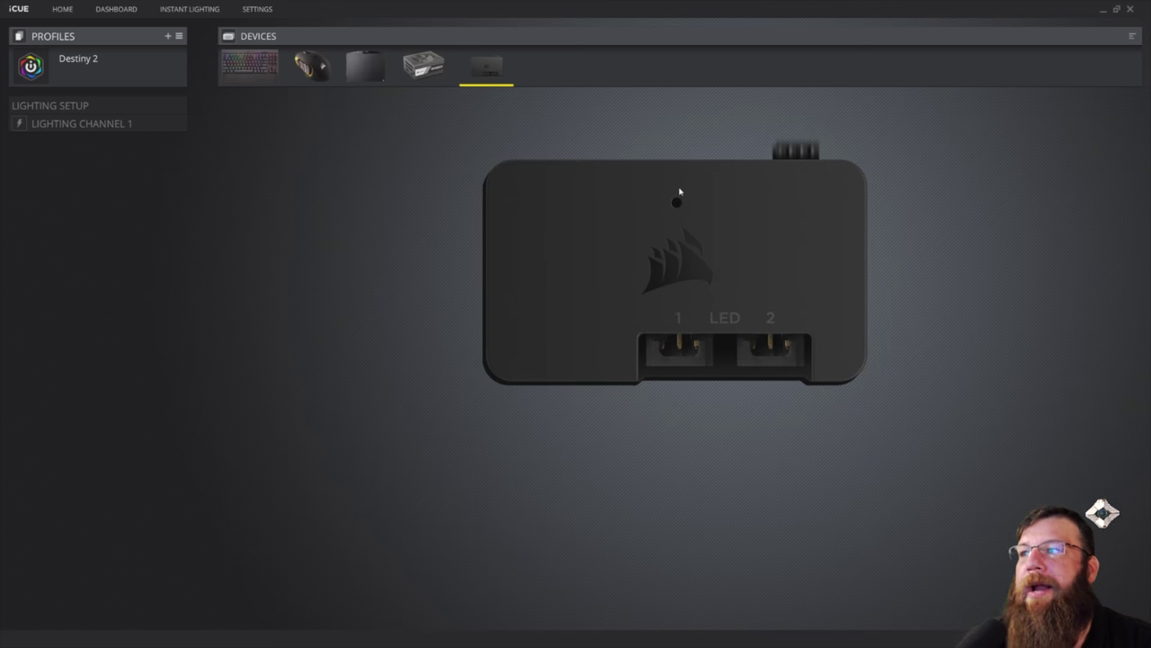
click(201, 10)
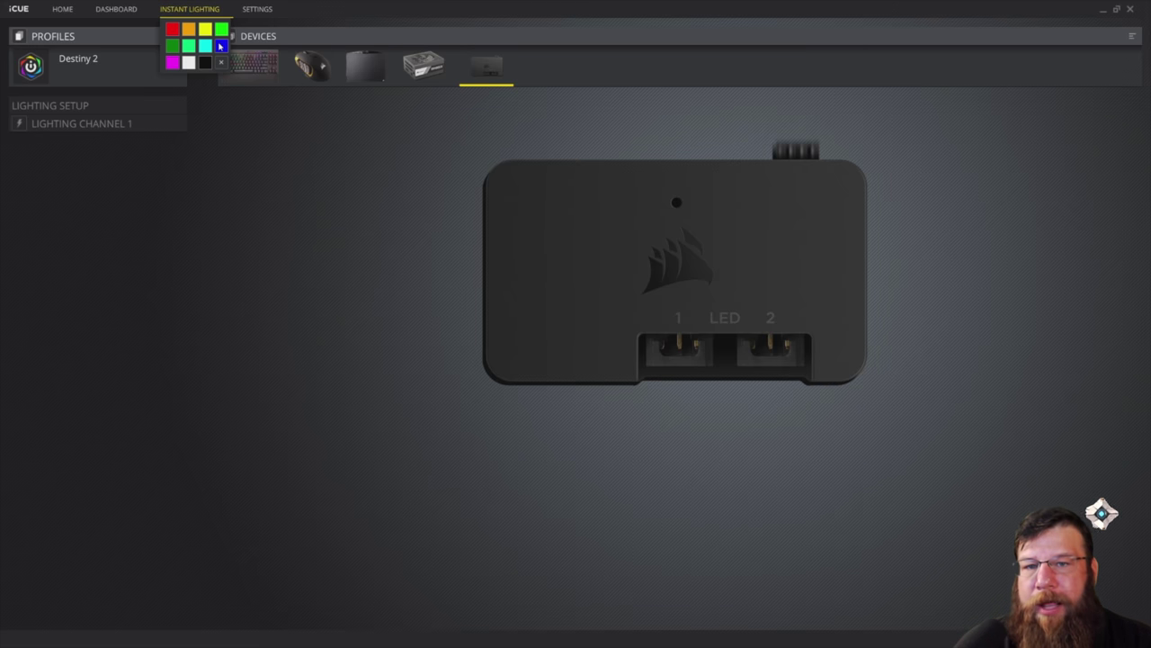
click(221, 45)
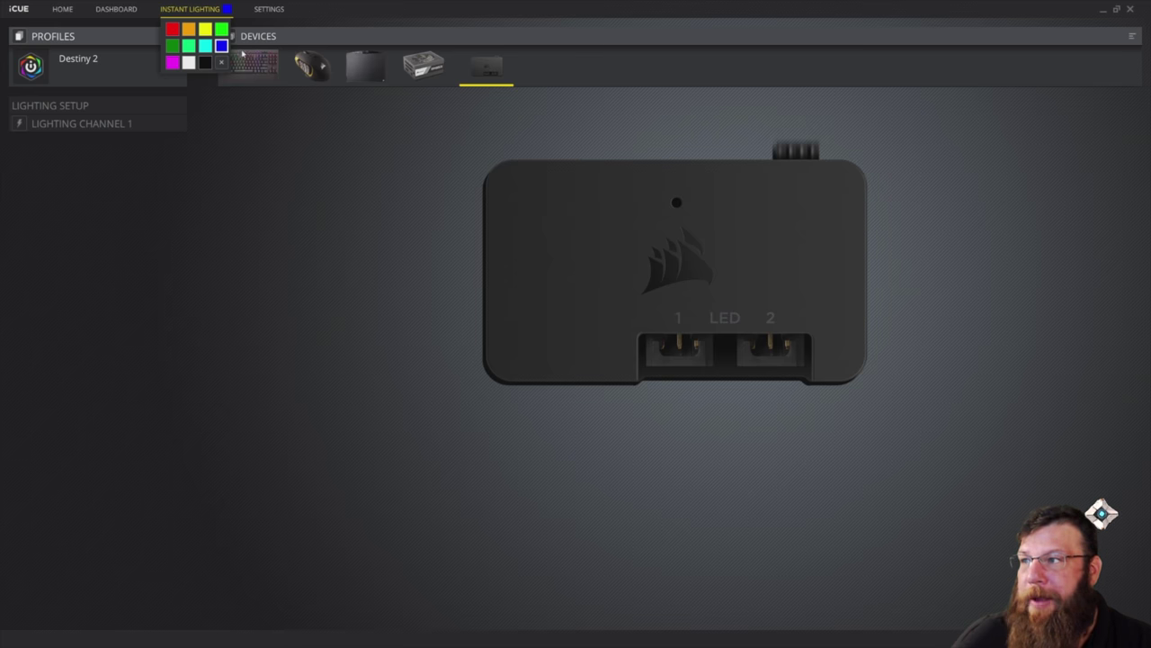
click(172, 63)
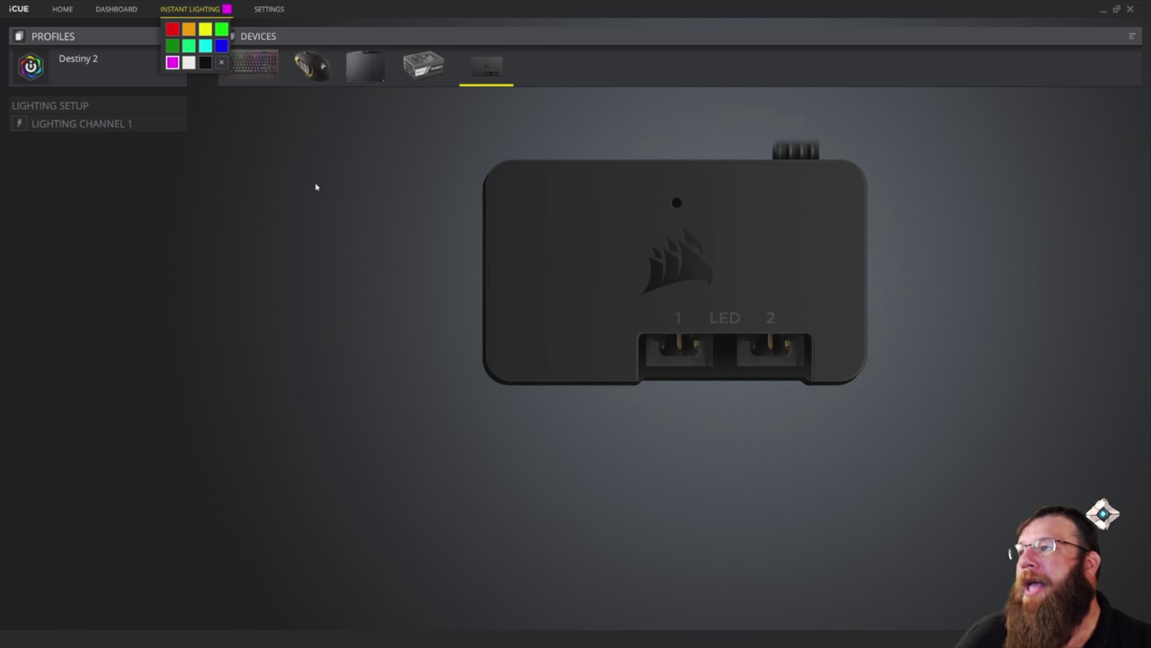
click(304, 192)
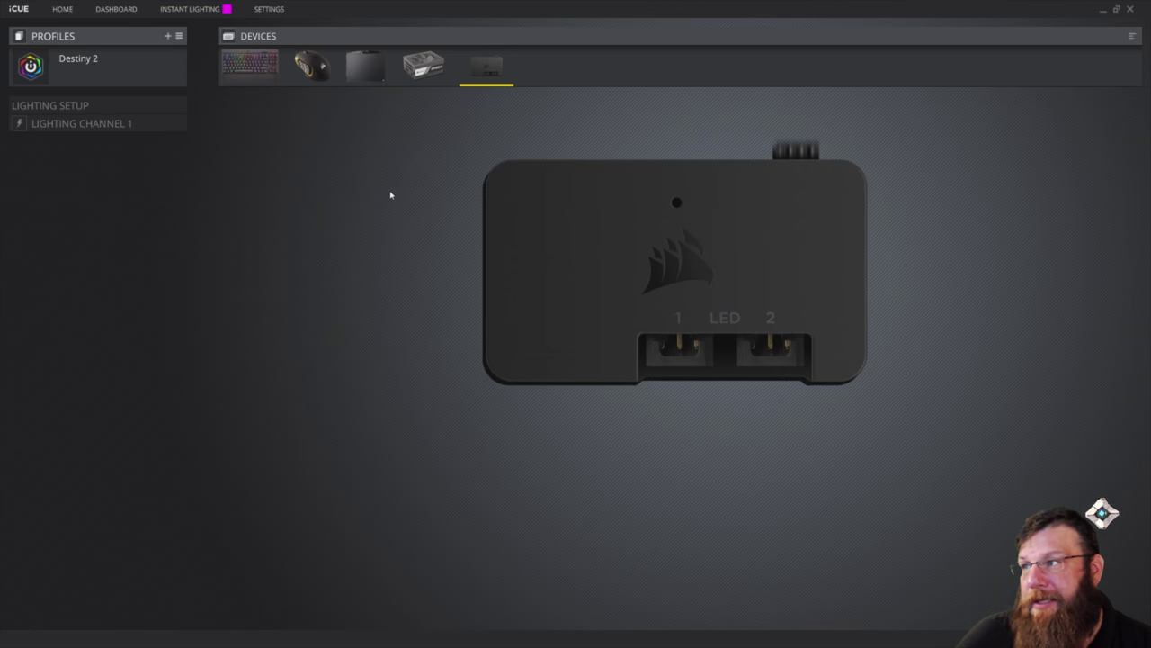
Disable instant lighting on Lighting Channel 1 and add a new lighting layer for its four fans
click(117, 126)
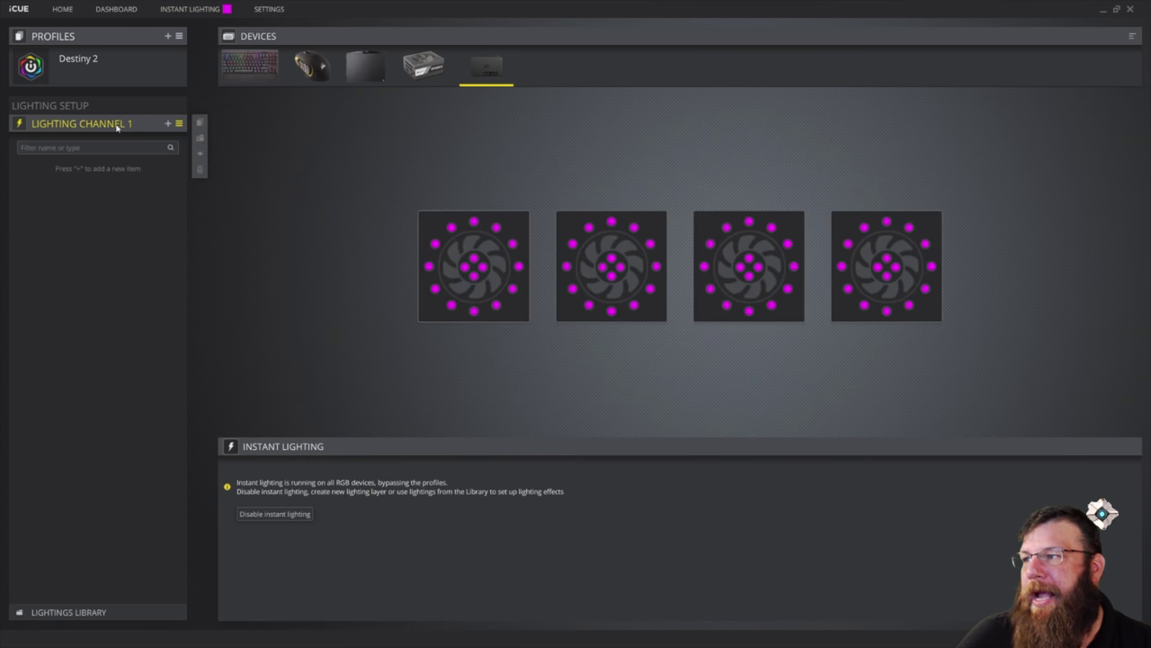
click(270, 514)
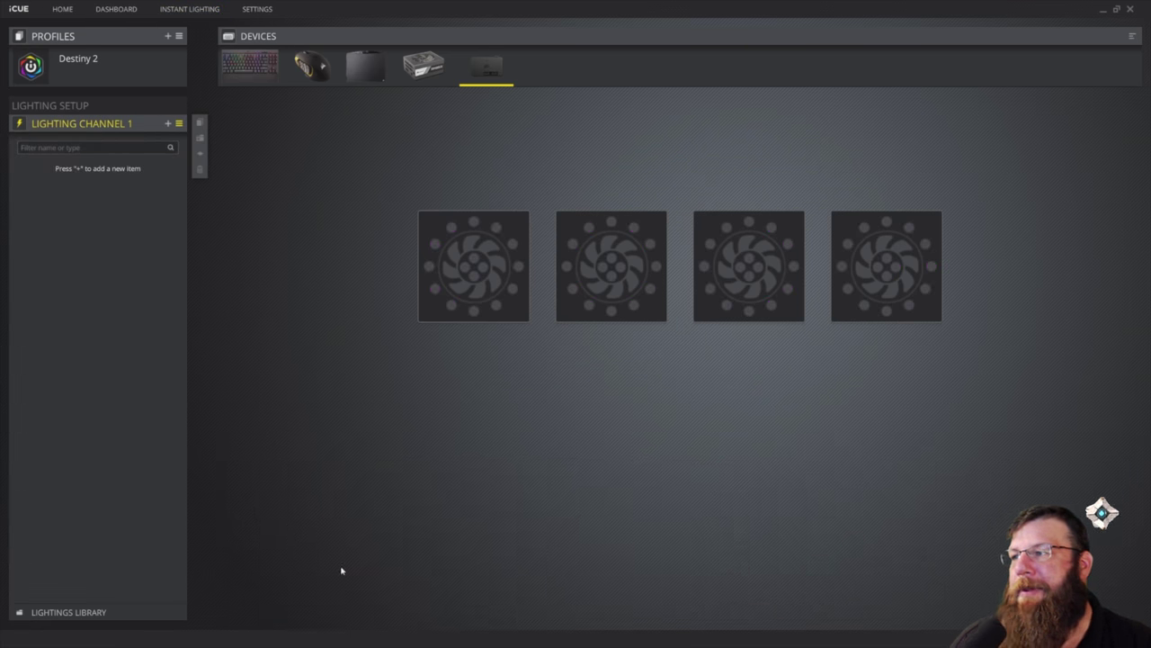
click(168, 124)
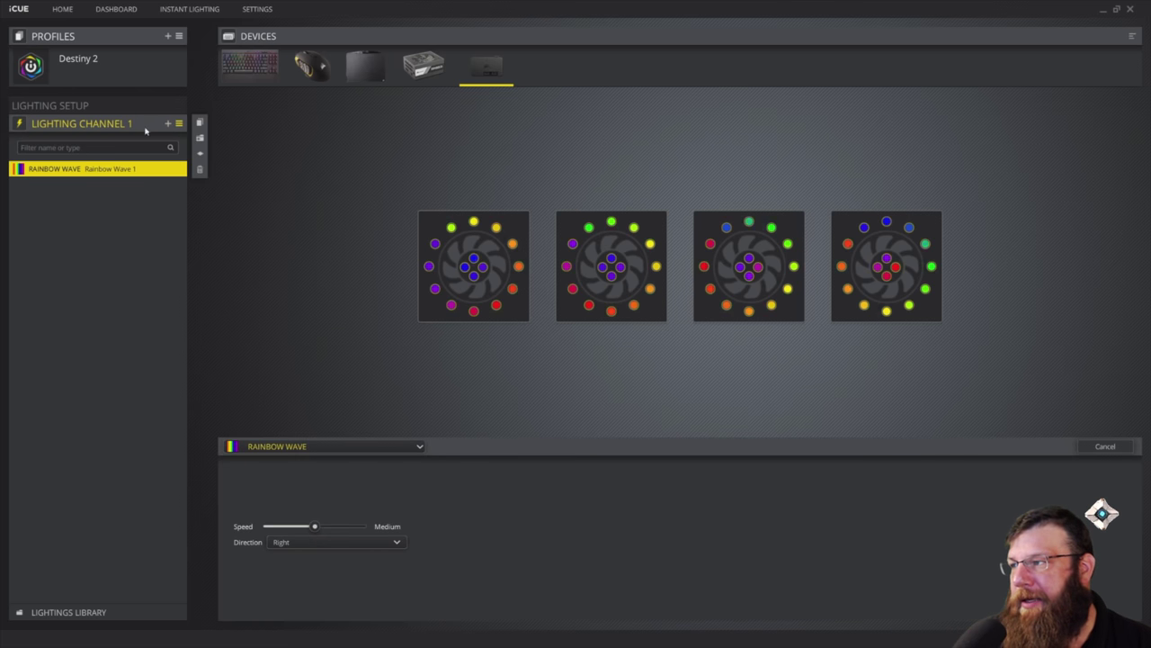
click(419, 447)
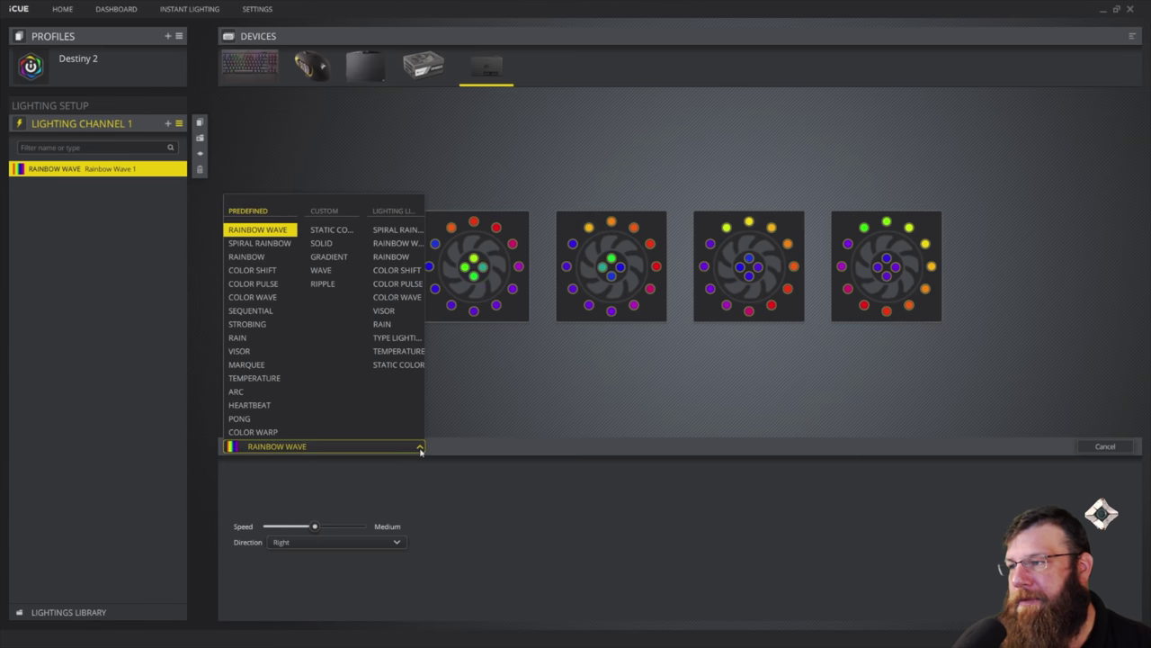
Make the layer a Lighting Link Temperature effect driven by the NVIDIA GeForce GTX 1080 Ti Temp #2 sensor
click(388, 353)
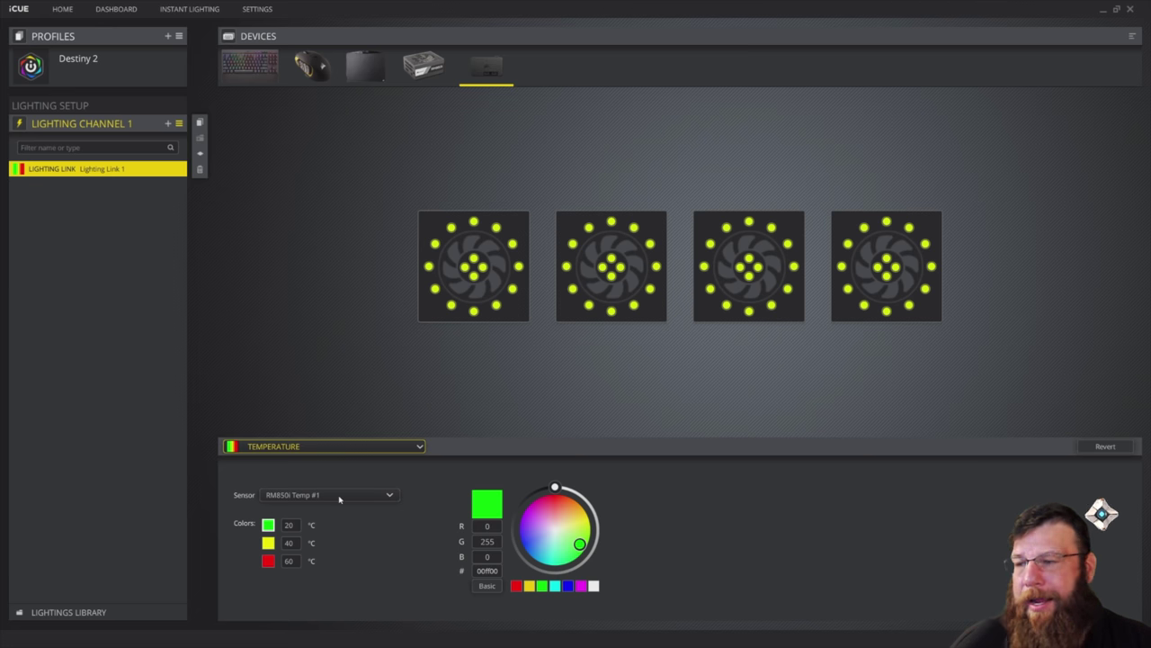
click(391, 495)
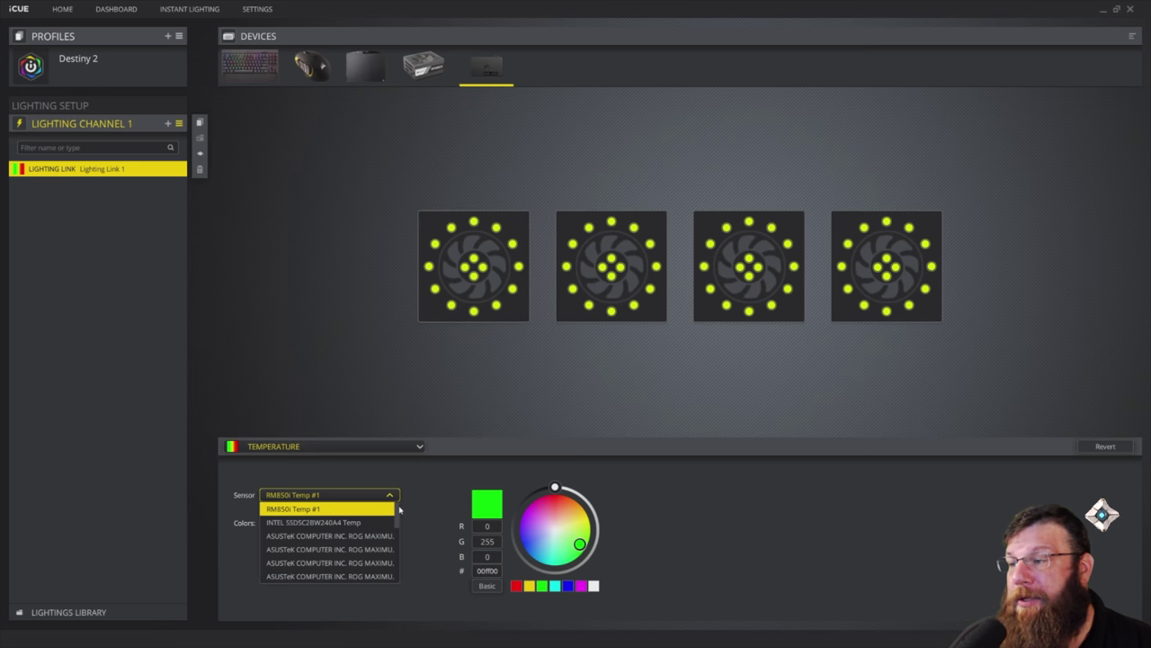
drag(399, 520, 396, 568)
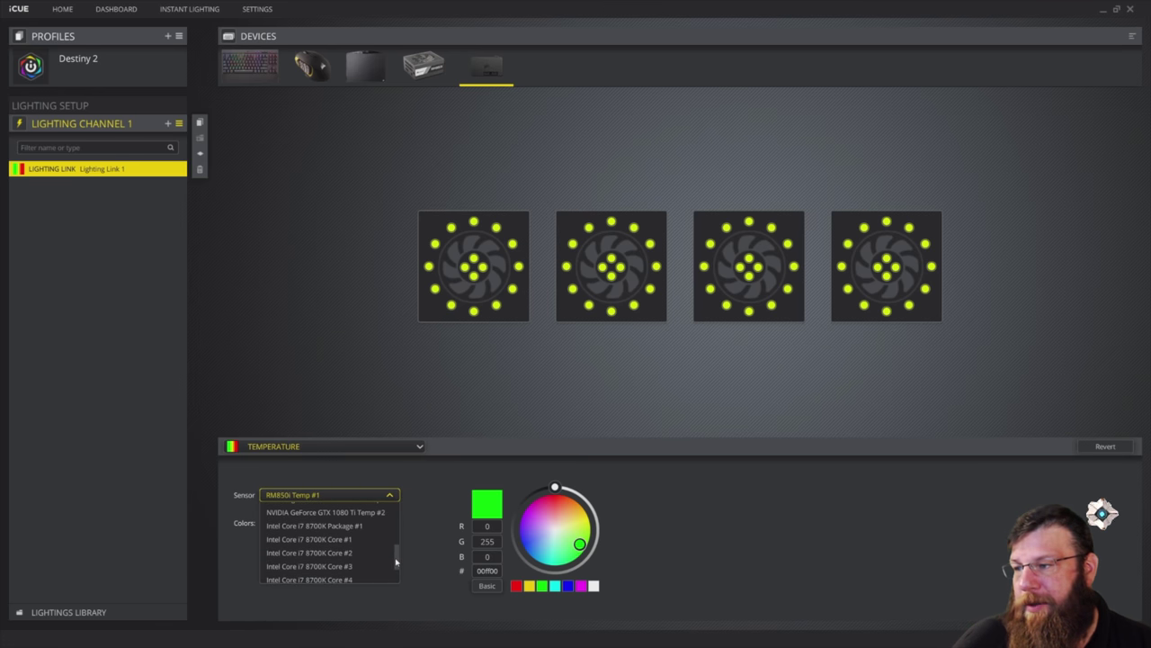
click(320, 529)
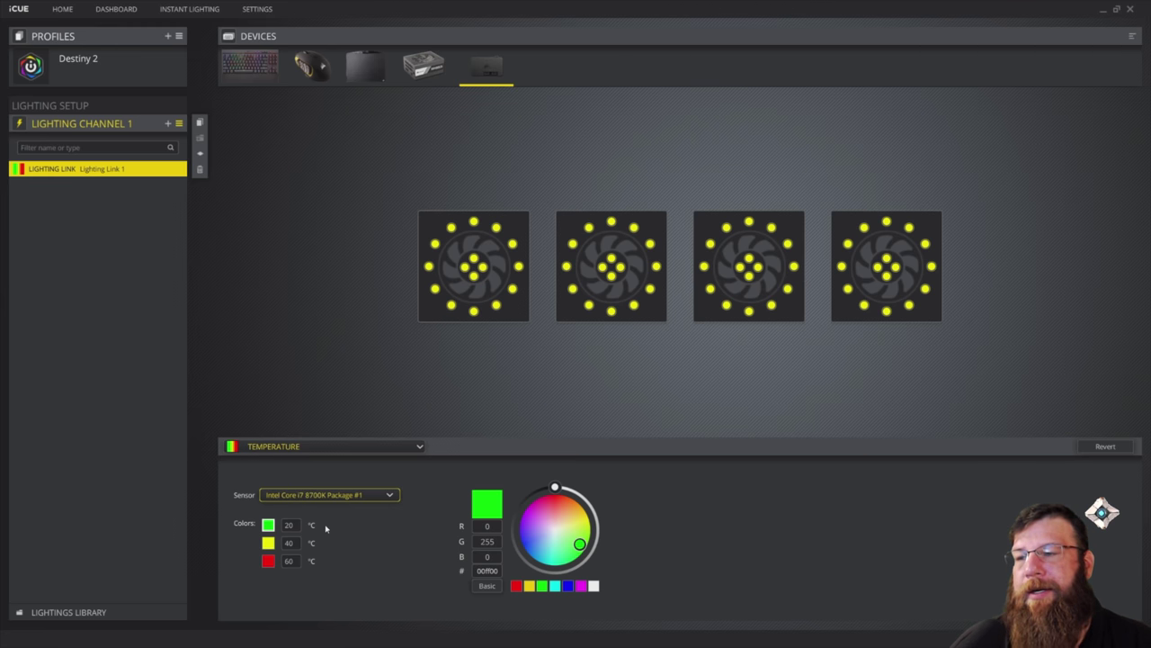
click(386, 496)
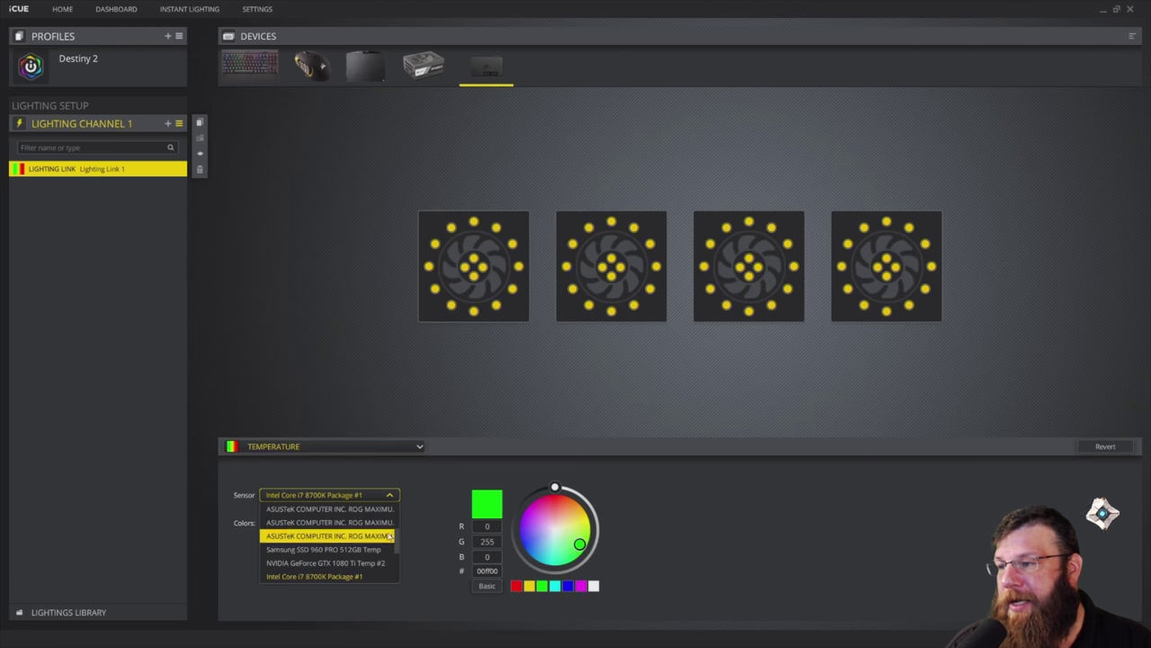
click(382, 565)
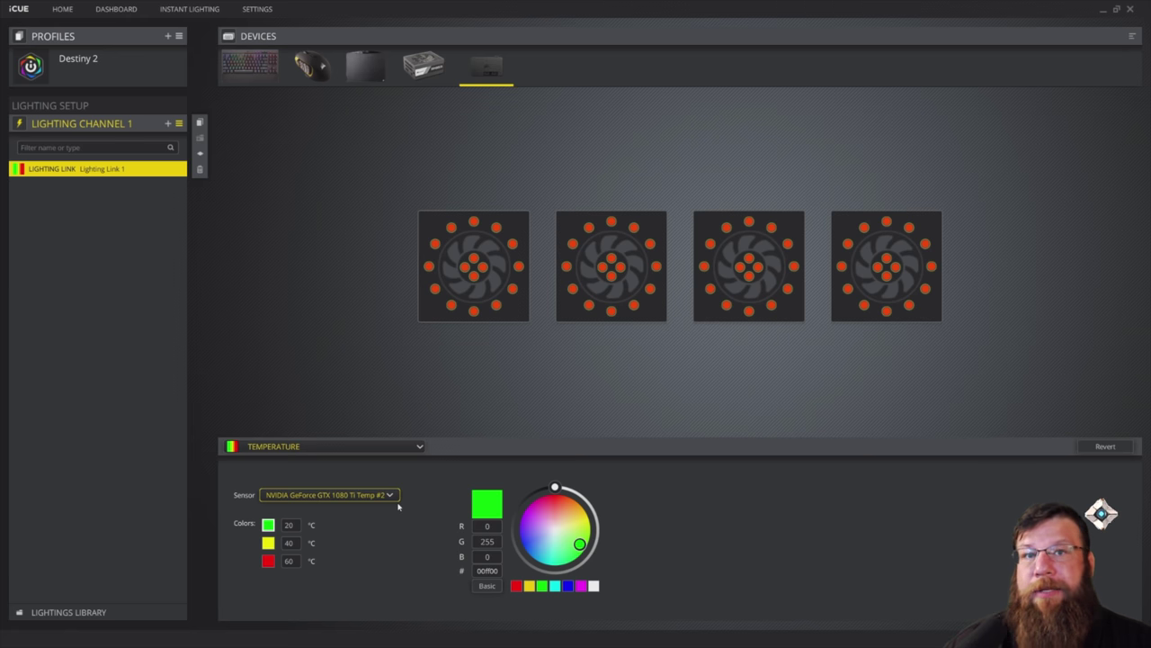
Set the three temperature thresholds to 50, 60 and 70 °C
click(295, 526)
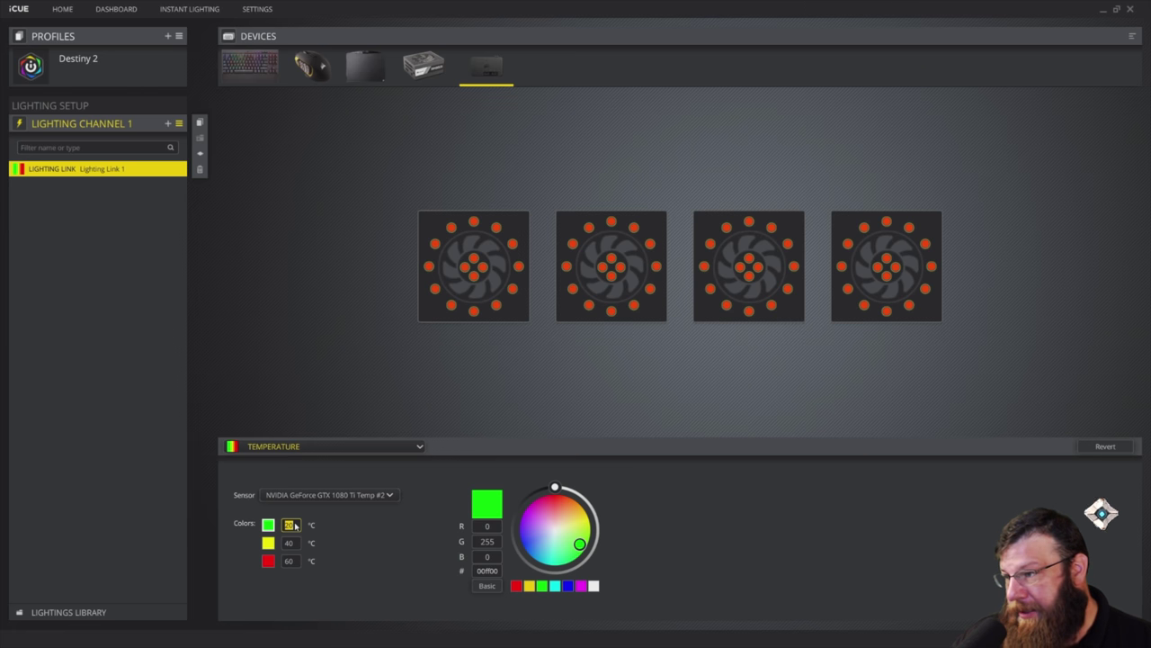
text(50)
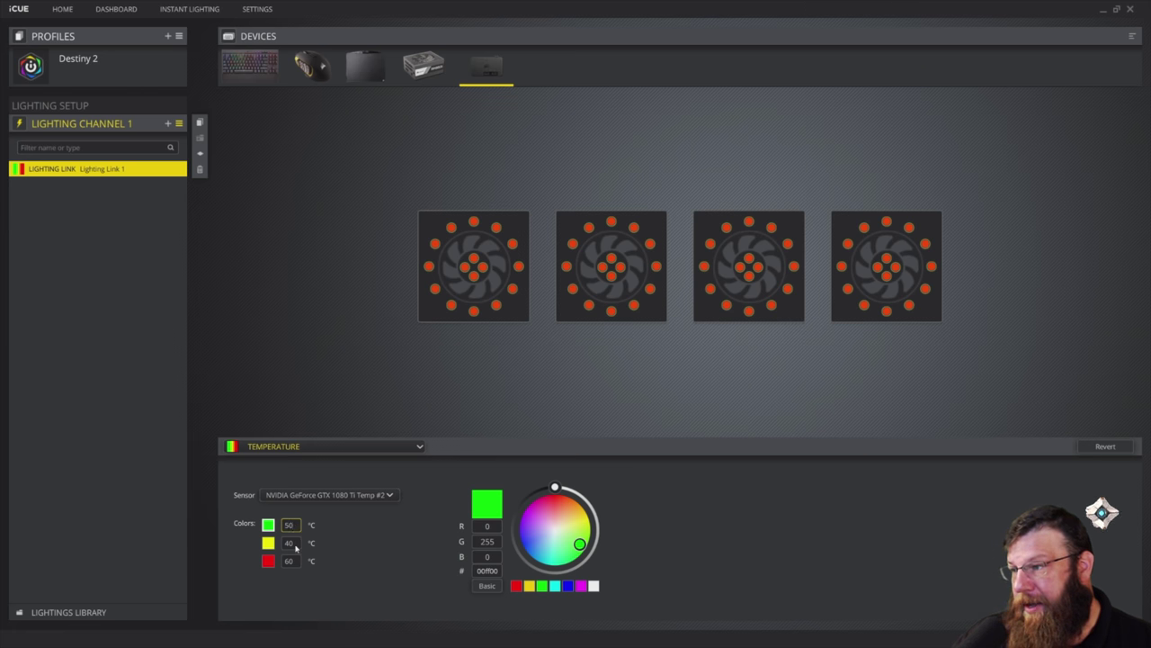
click(295, 544)
text(60)
click(295, 562)
text(70)
key(Return)
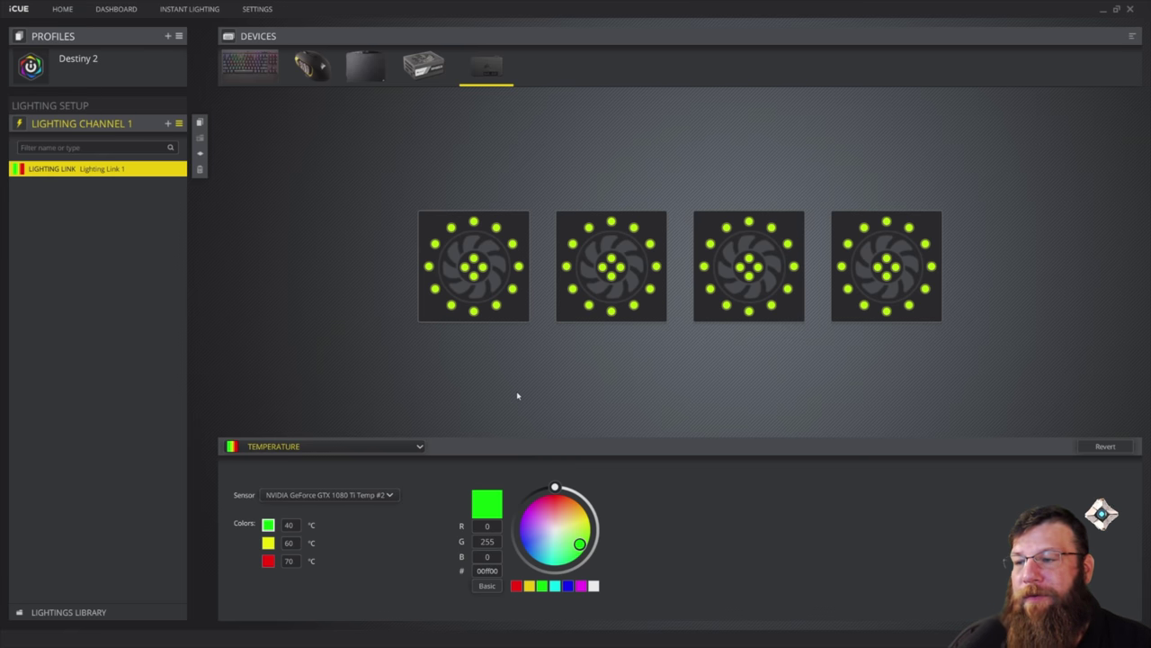
Switch the temperature sensor to Intel Core i7 8700K Package #1
click(378, 495)
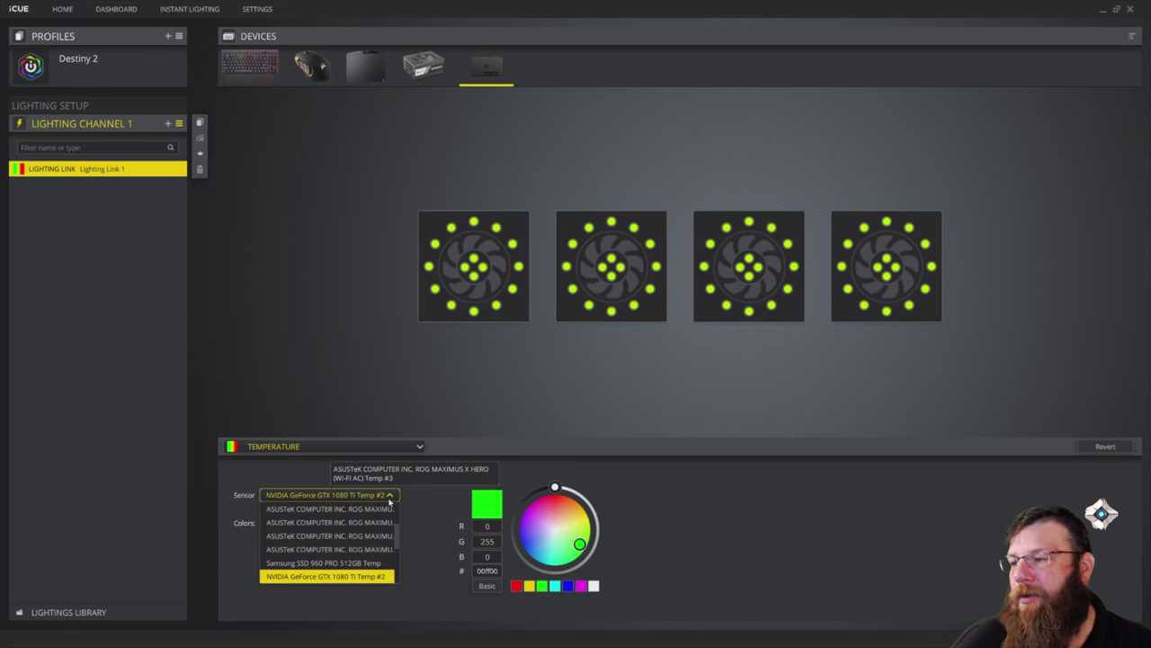
scroll(397, 546, down, 2)
click(344, 562)
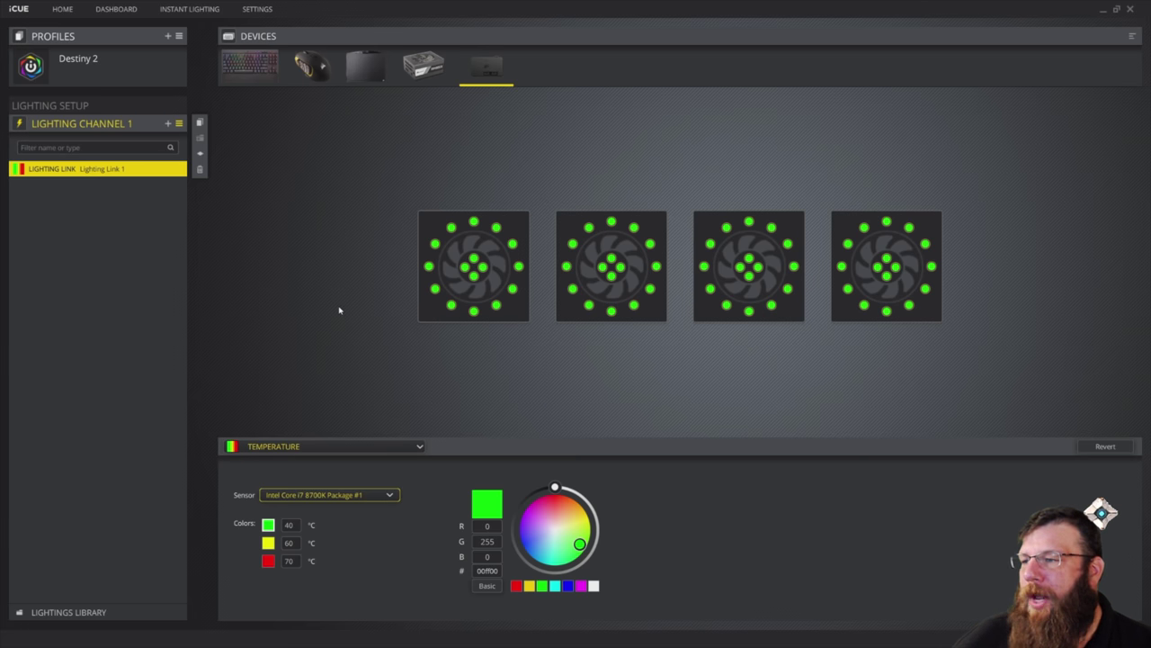
Delete the Lighting Link layer and add a new Heartbeat layer in its place
click(177, 170)
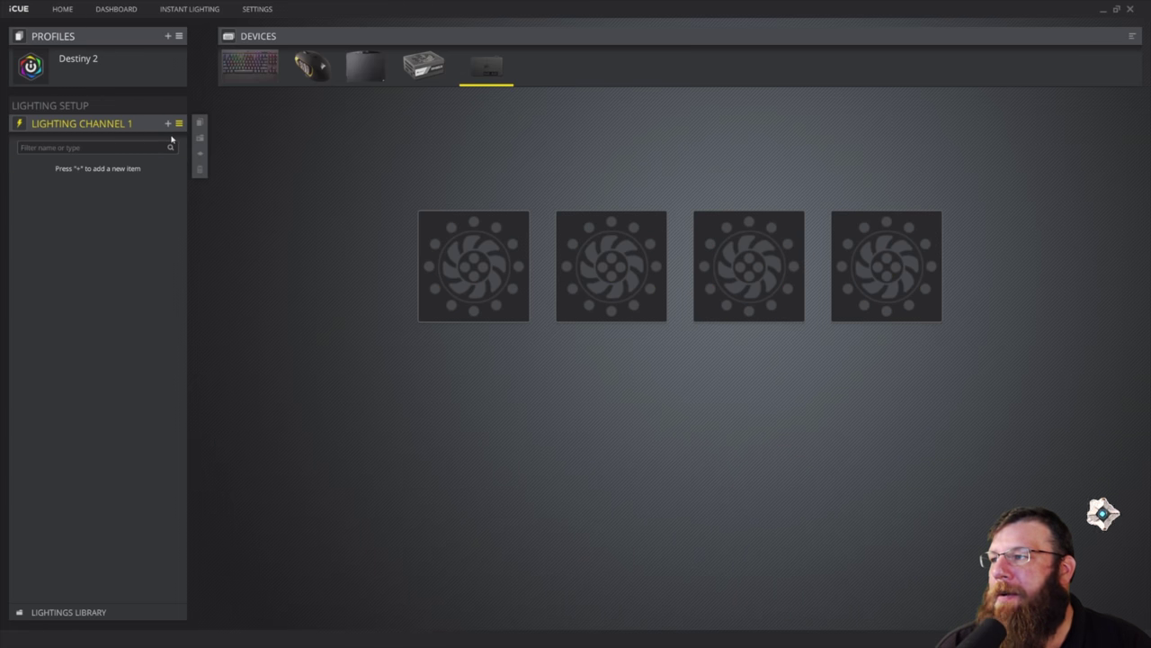
click(167, 124)
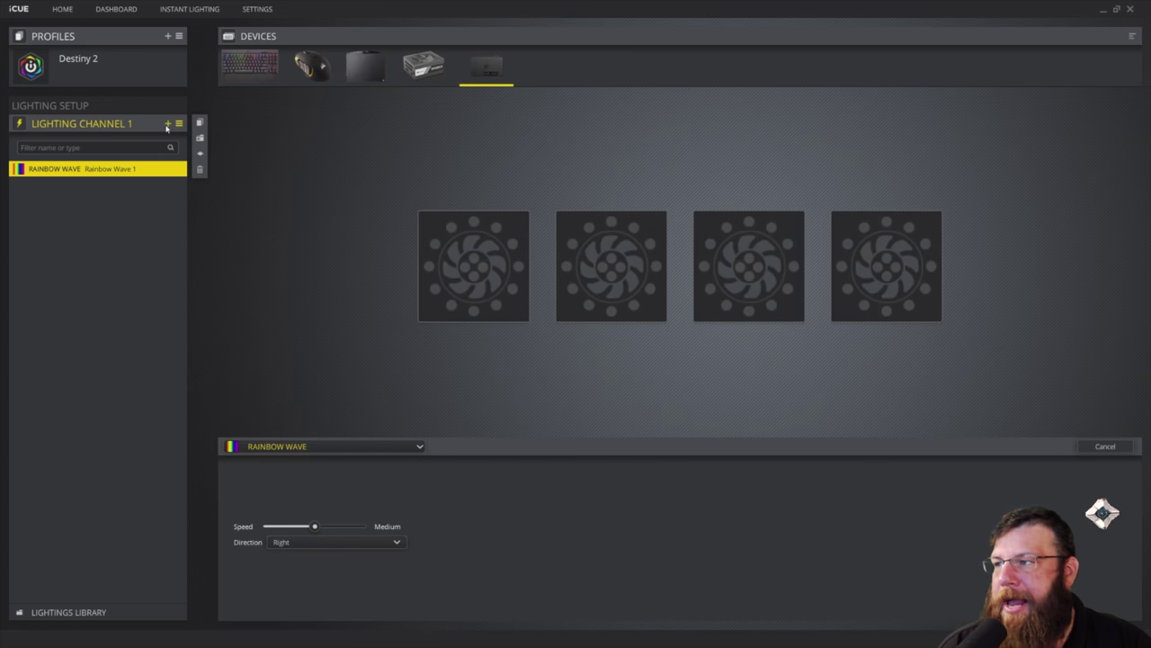
click(420, 447)
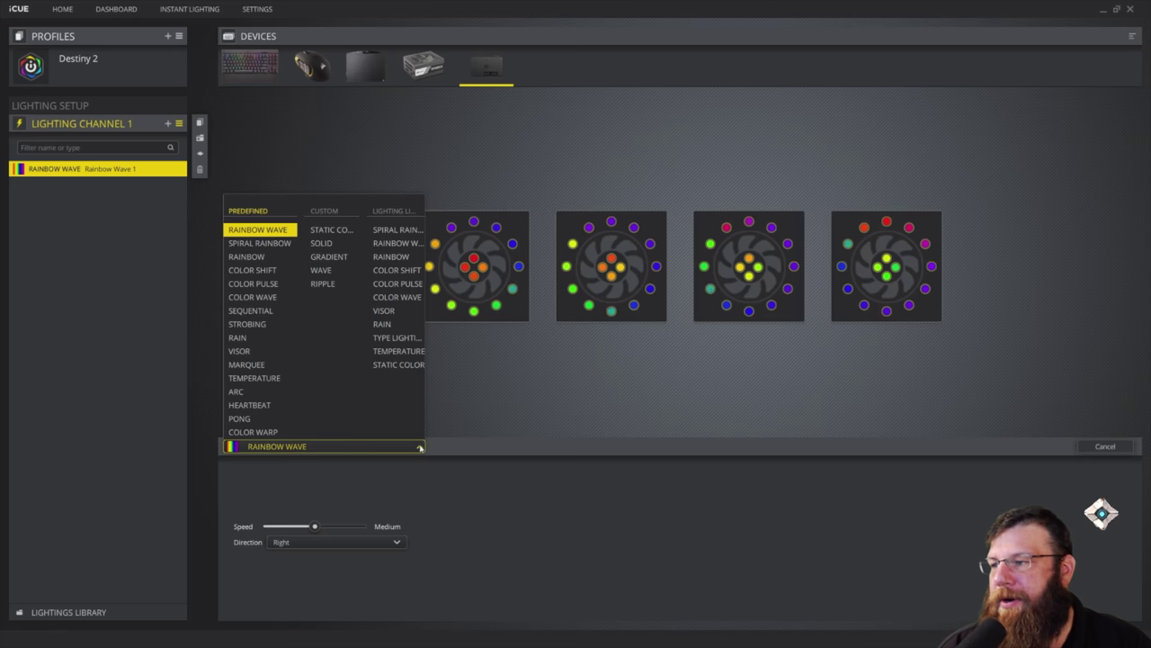
click(261, 406)
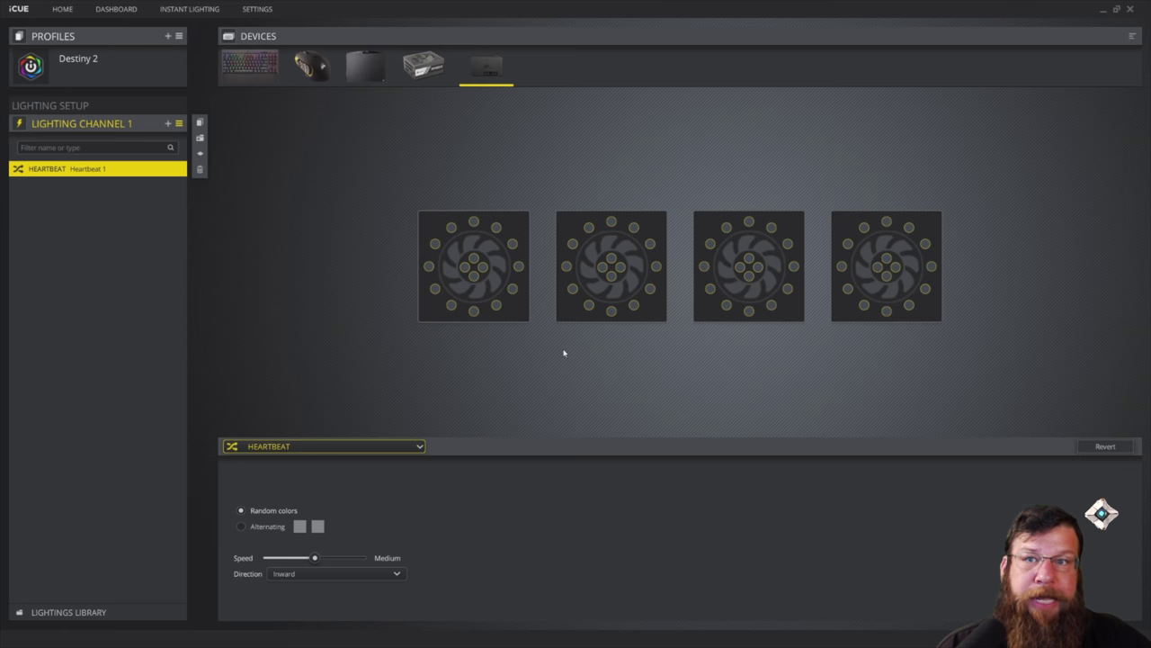
Make the Heartbeat alternate red and blue, pulsing Outward at Fast speed
click(240, 527)
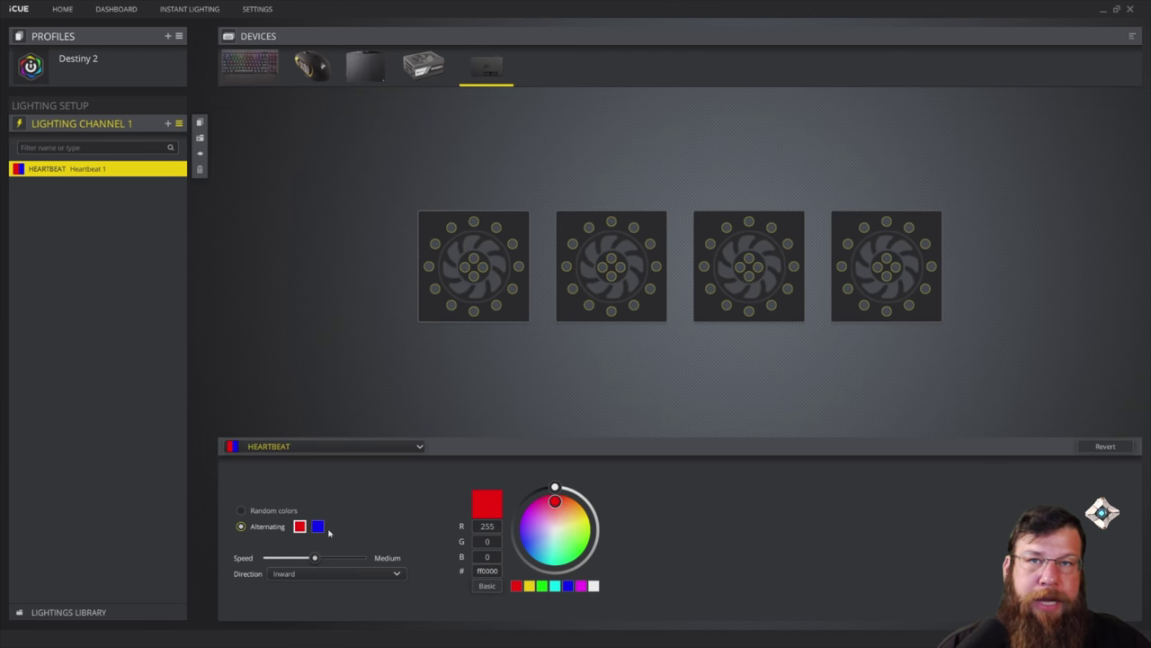
click(387, 573)
click(364, 606)
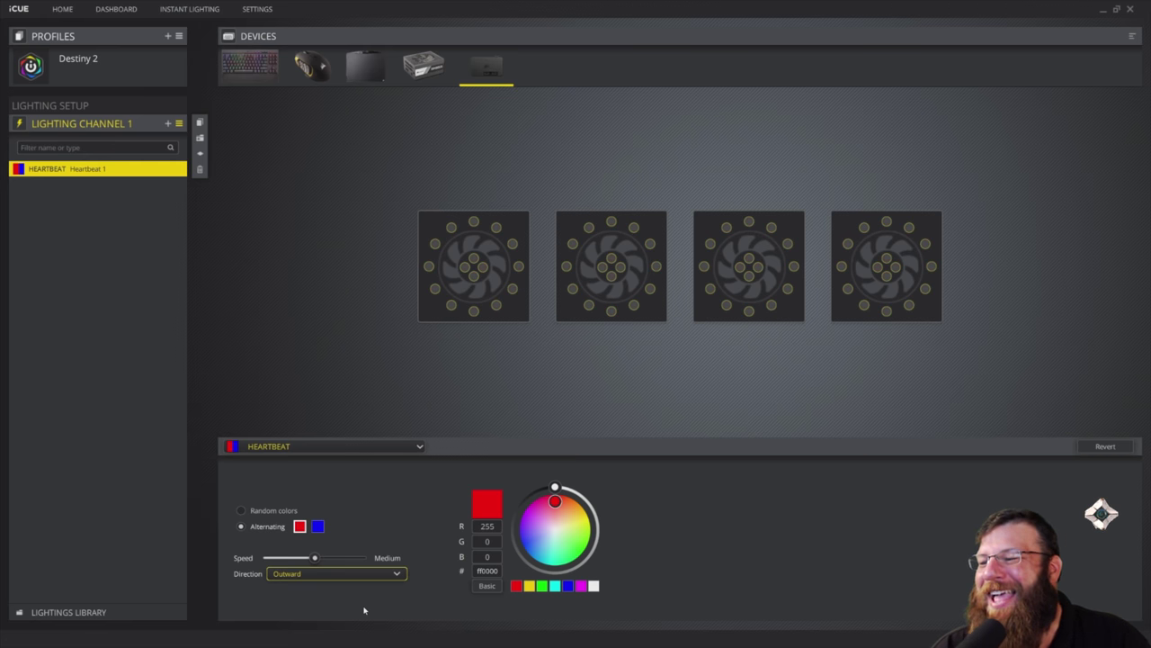
drag(314, 558, 369, 558)
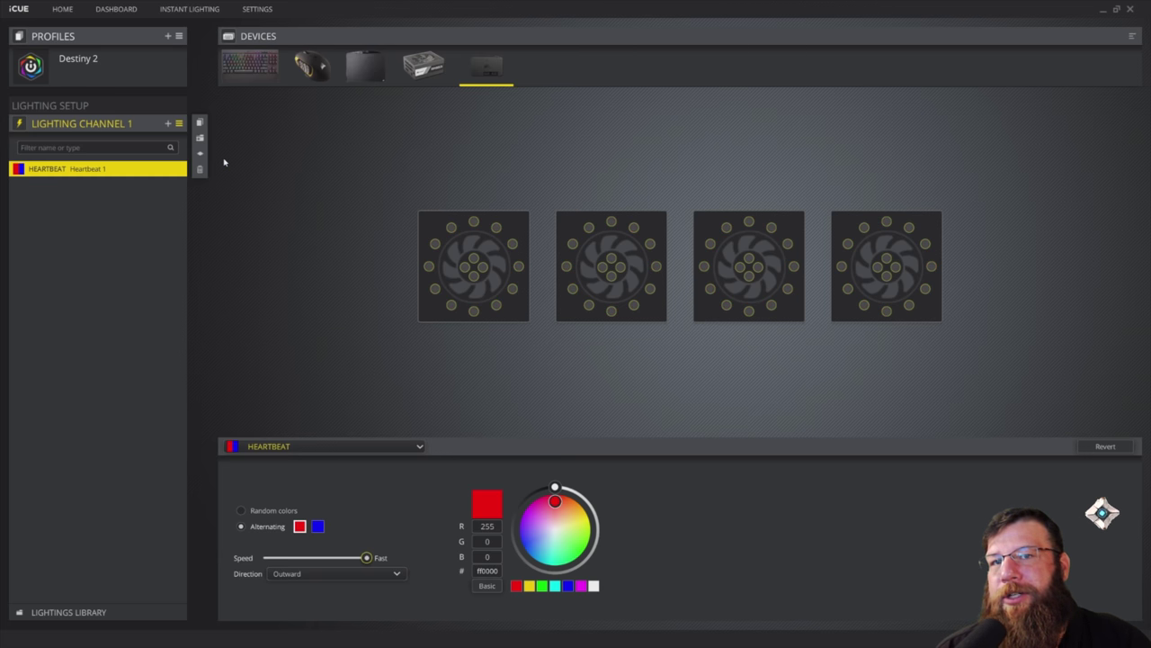
Add a magenta Static Color layer next to Heartbeat, lighting only the first fan's top-right LED
click(168, 123)
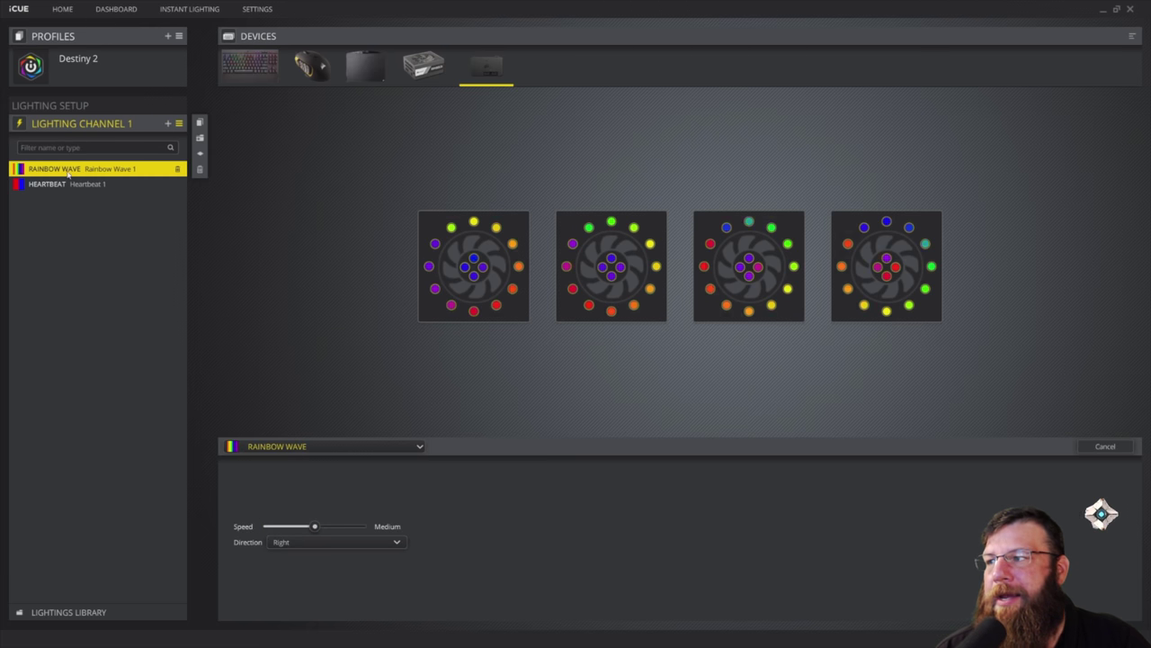
drag(65, 175, 60, 214)
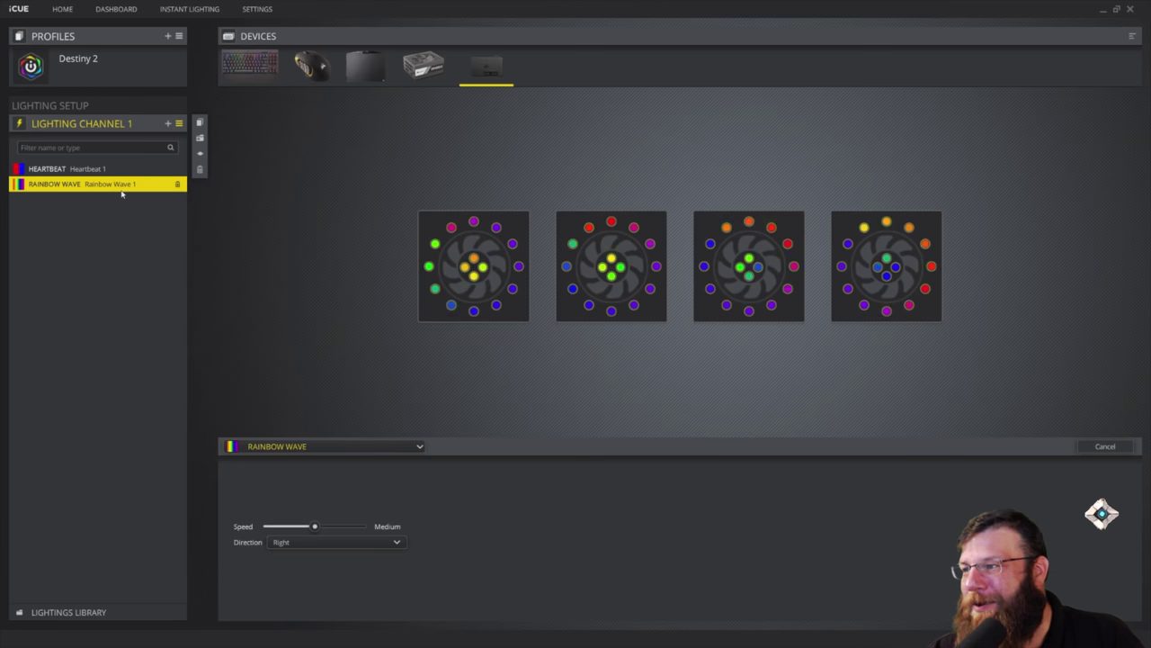
click(420, 446)
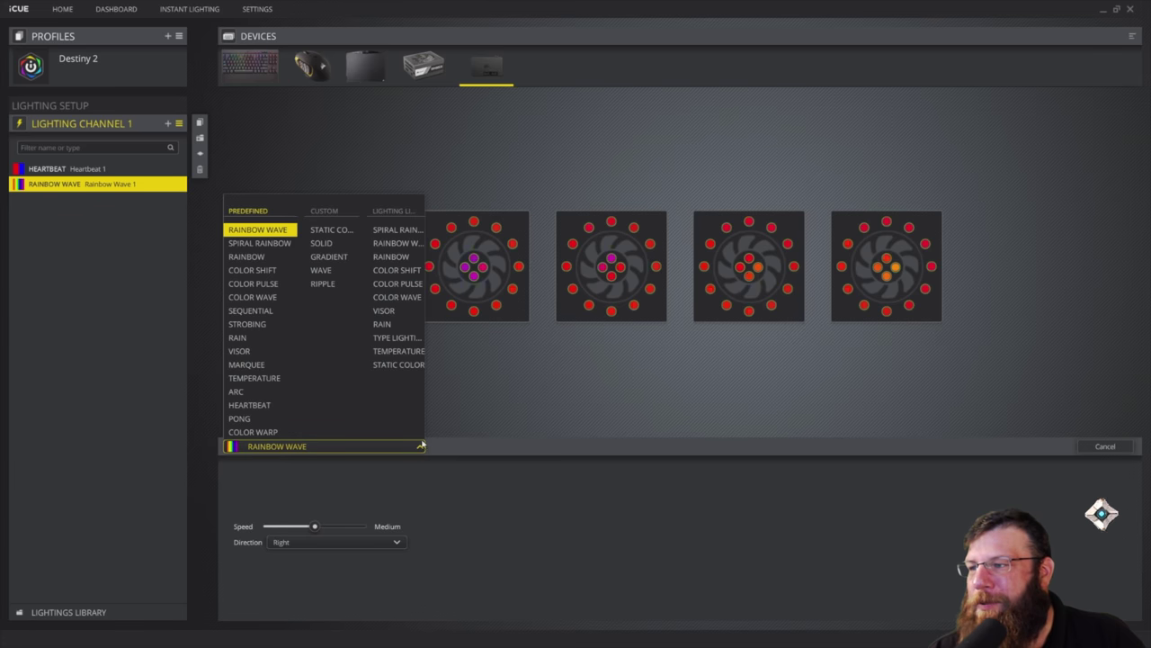
click(317, 230)
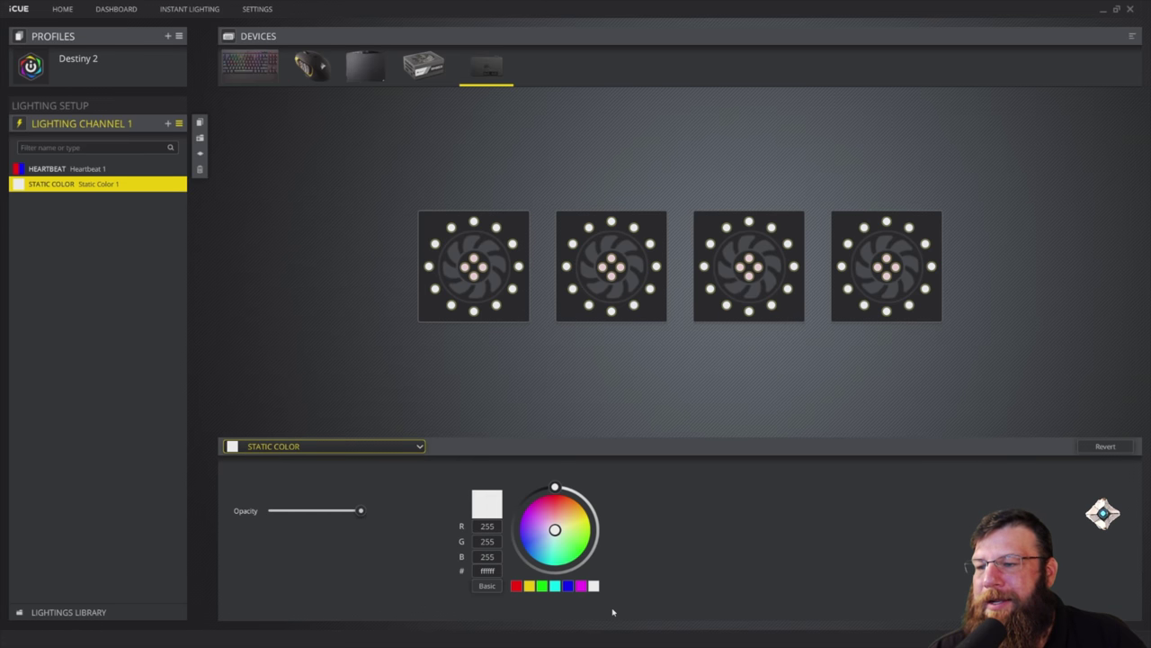
click(580, 585)
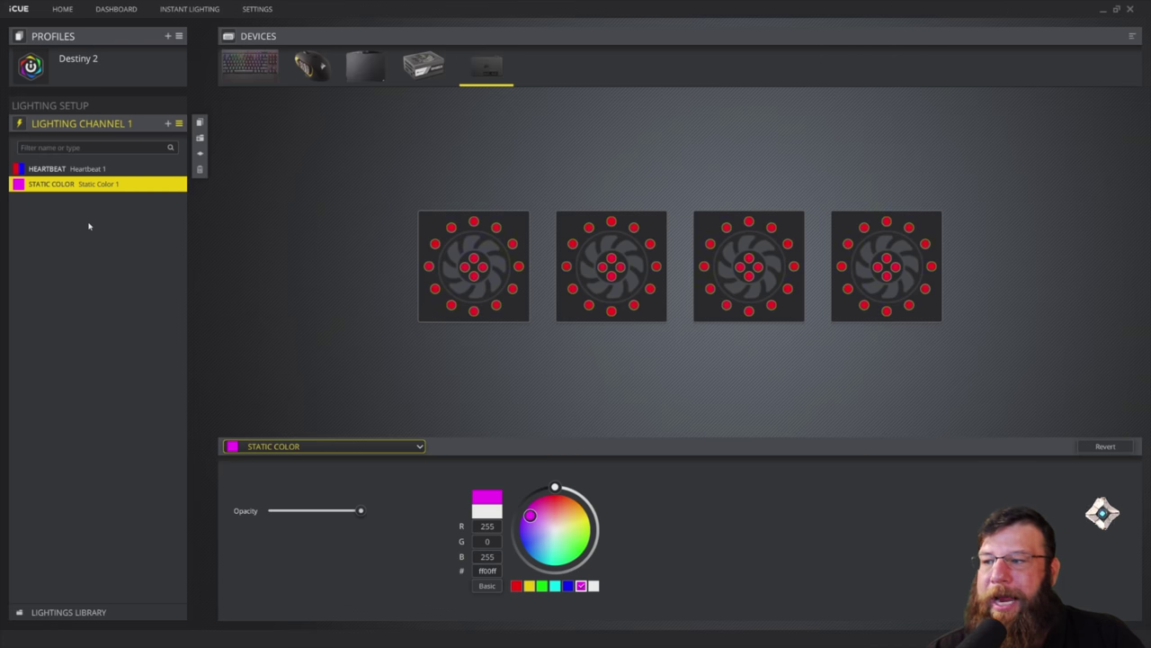
click(512, 244)
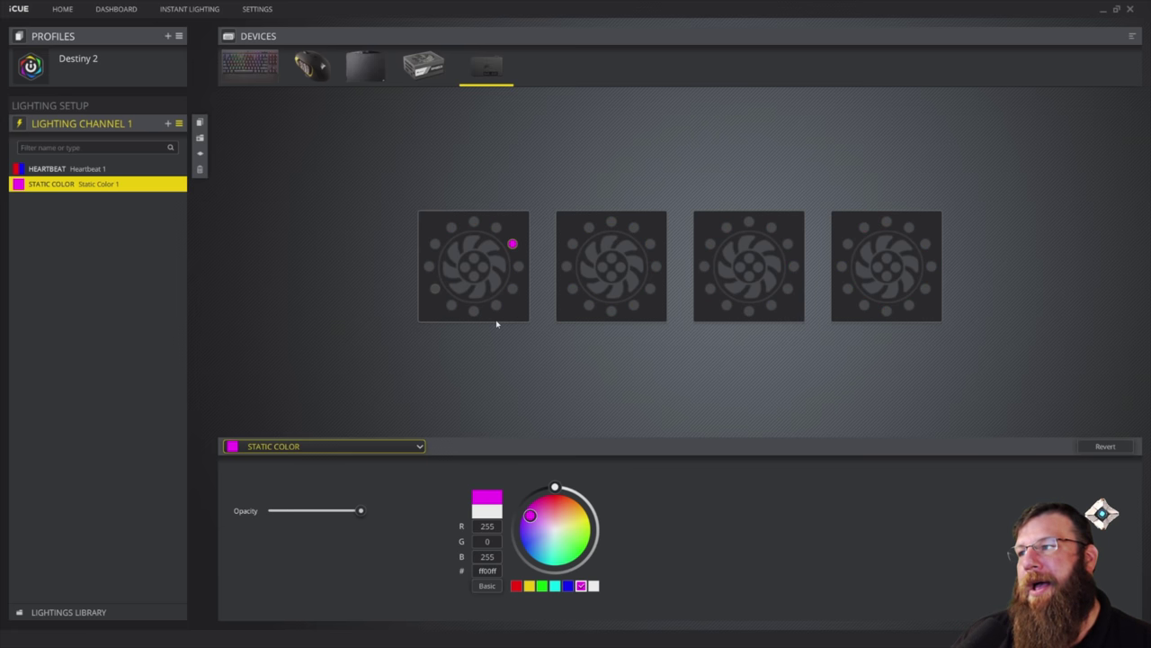
Delete the Static Color layer, then the Heartbeat layer
click(177, 184)
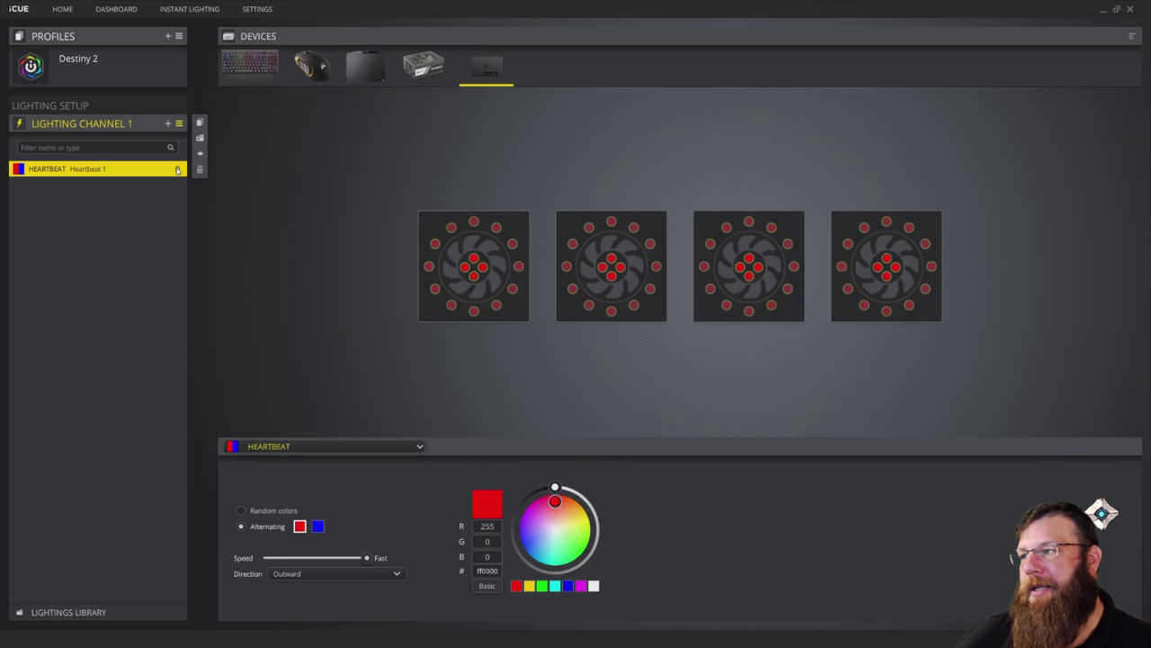
click(177, 169)
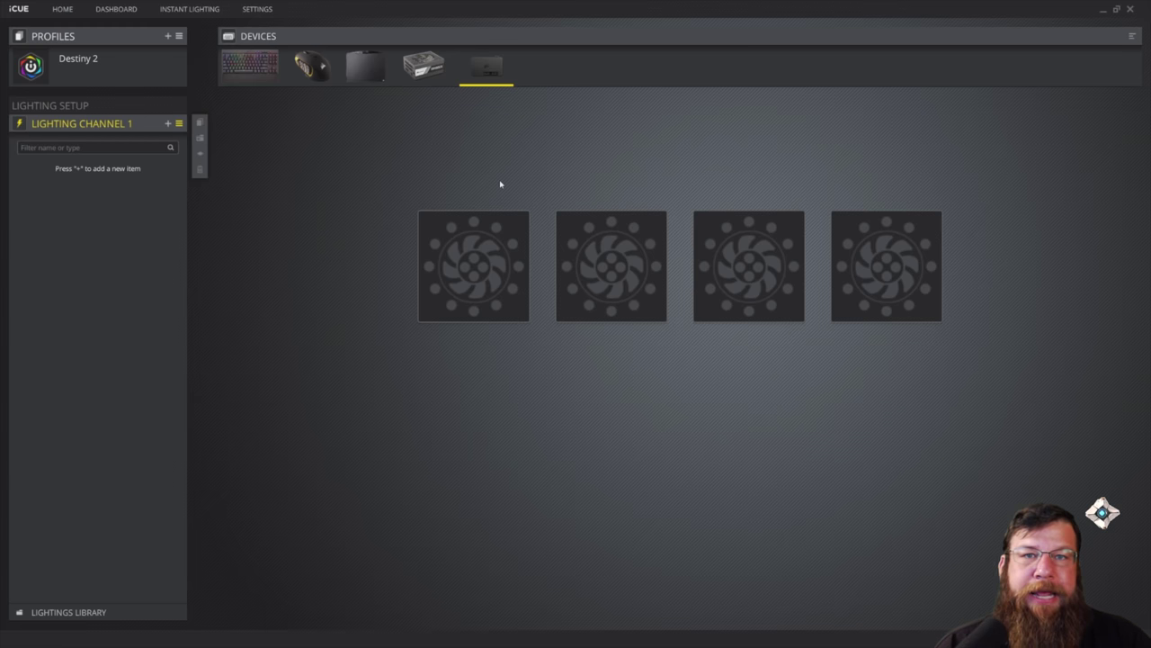